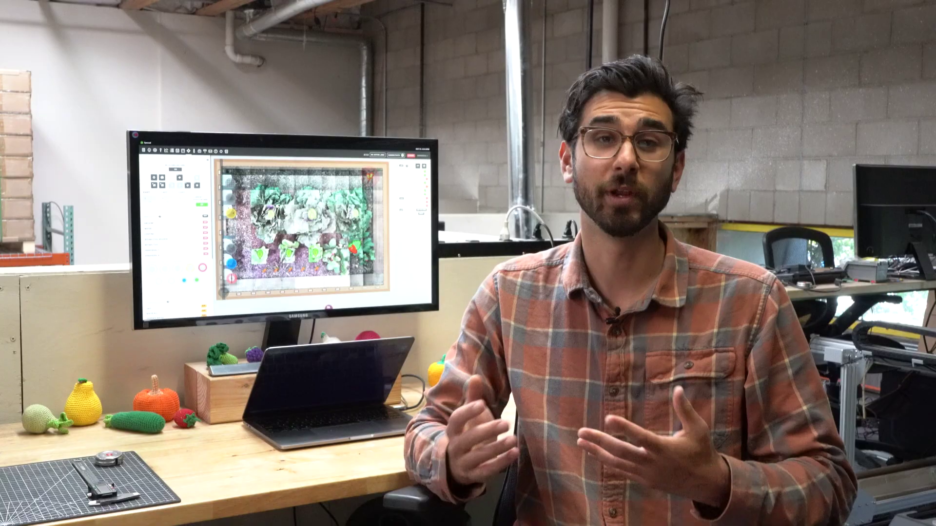
Create the account with an email, a name and a confirmed password, agreeing to the Privacy Policy and Terms
{"action": "left_click", "coordinate": [551, 335]}
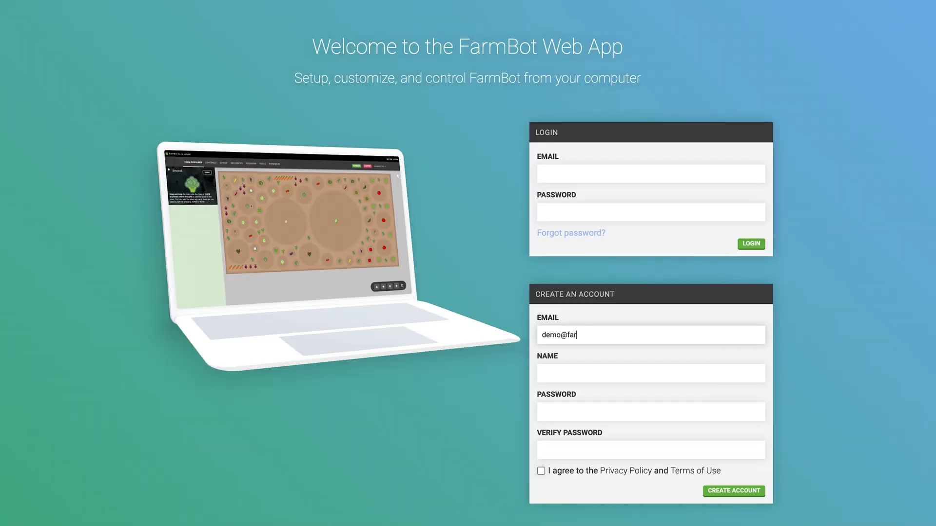
{"action": "key", "text": "Tab"}
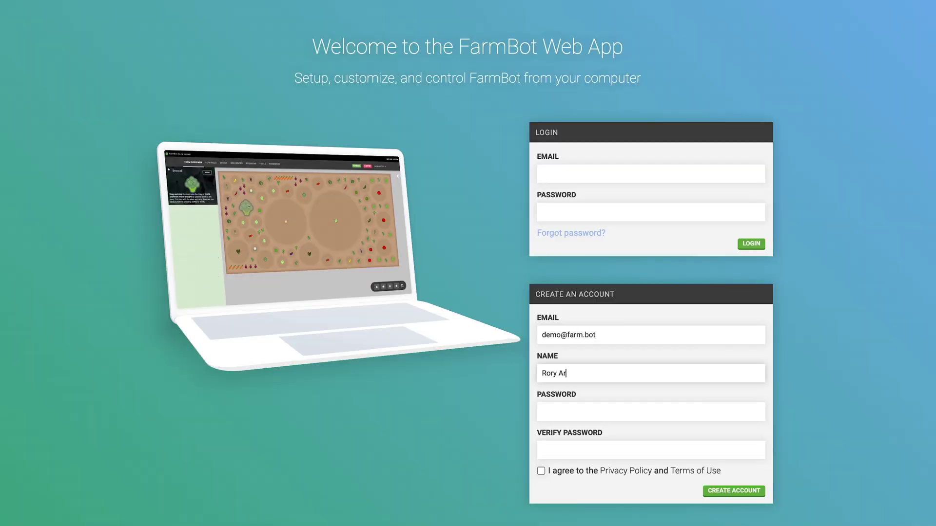
{"action": "key", "text": "Tab"}
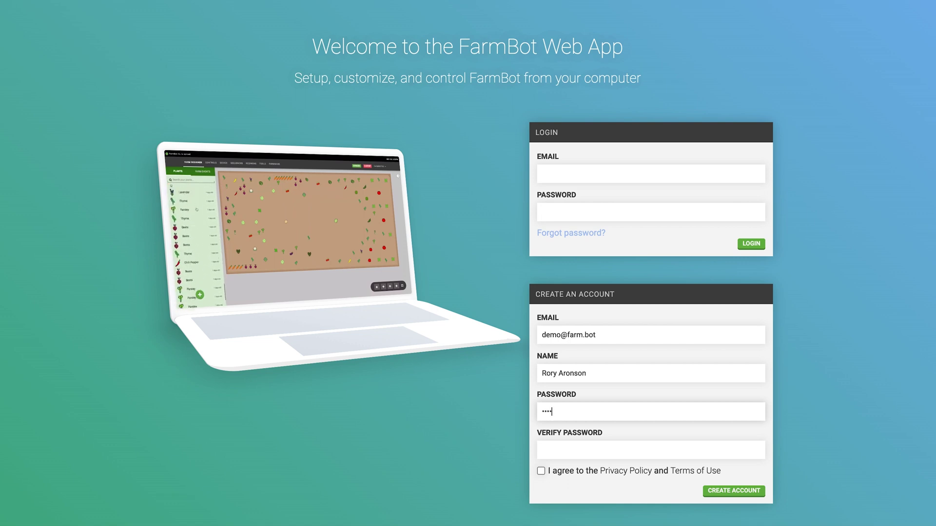
{"action": "key", "text": "Tab"}
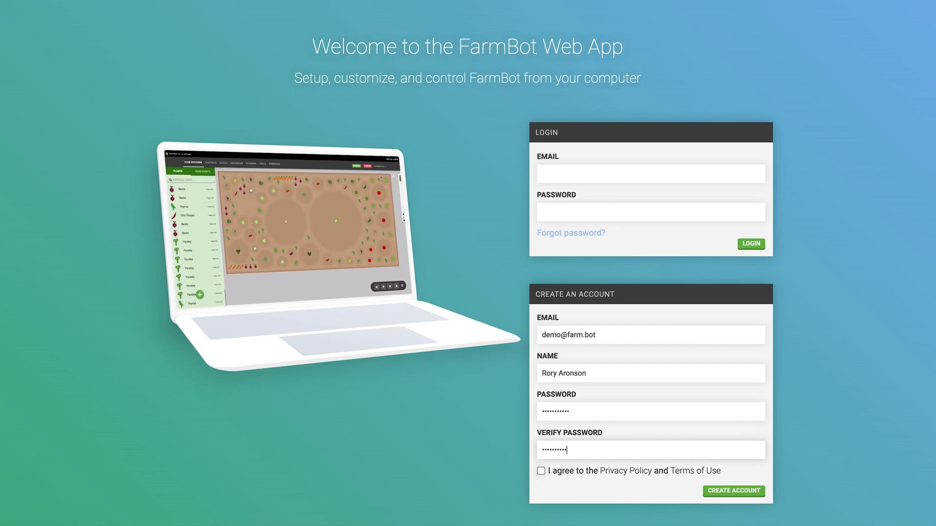
{"action": "left_click", "coordinate": [540, 471]}
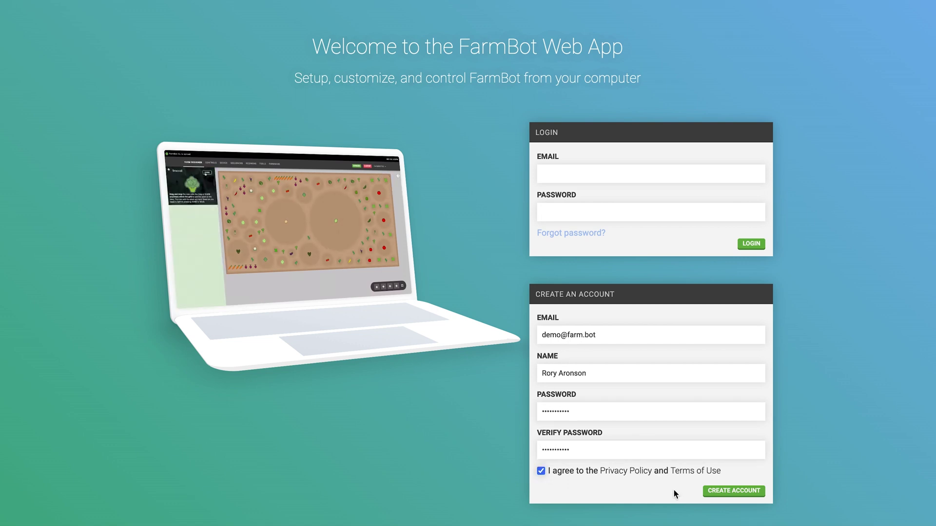
{"action": "left_click", "coordinate": [722, 492]}
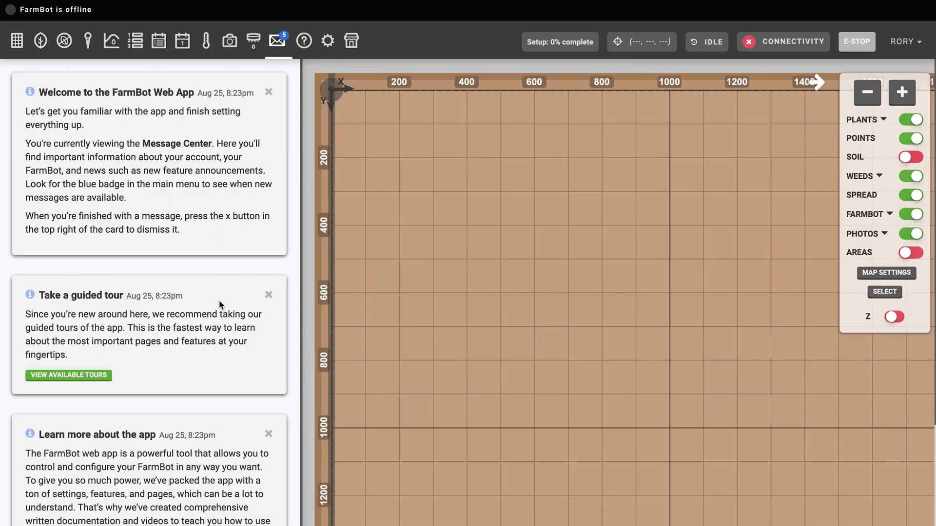
Scroll through the welcome, guided-tour and documentation messages, then dismiss the Welcome to the FarmBot Web App card
{"action": "scroll", "coordinate": [209, 304], "scroll_direction": "down", "scroll_amount": 2}
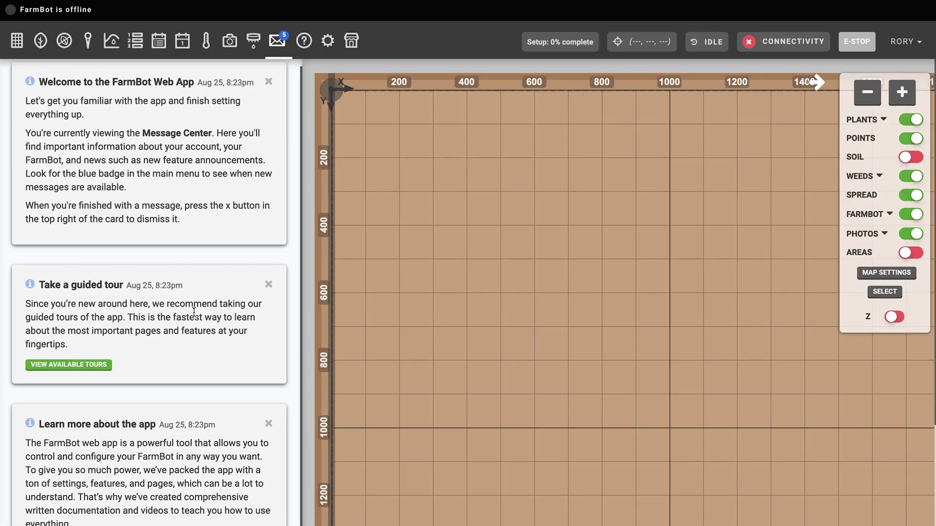
{"action": "scroll", "coordinate": [194, 312], "scroll_direction": "down", "scroll_amount": 4}
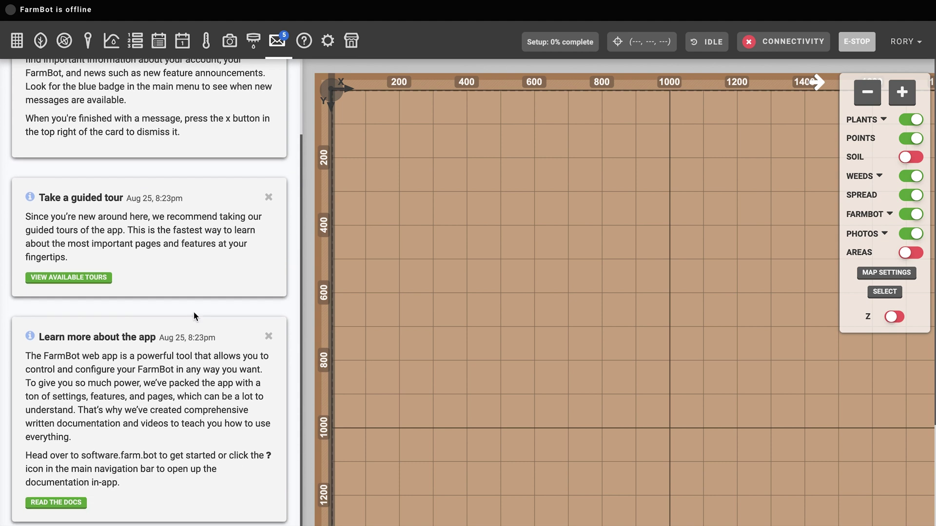
{"action": "scroll", "coordinate": [194, 312], "scroll_direction": "down", "scroll_amount": 3}
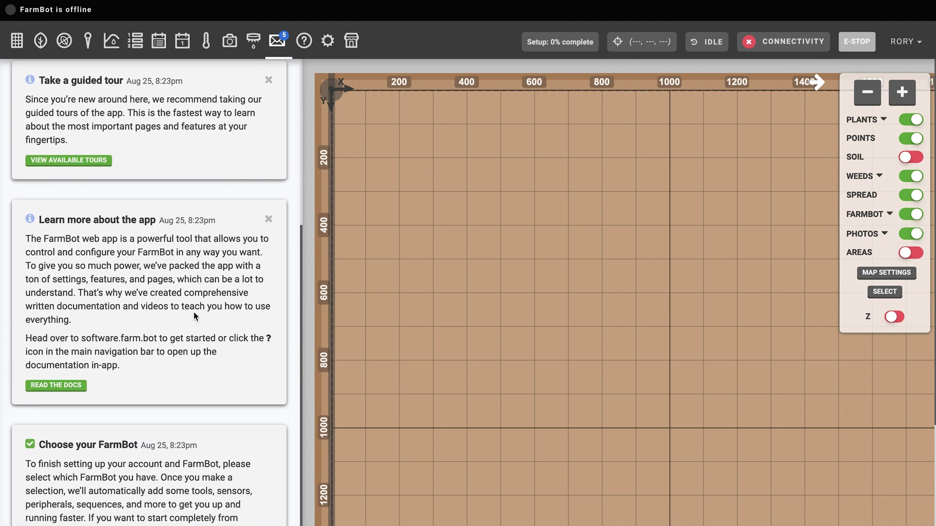
{"action": "scroll", "coordinate": [194, 312], "scroll_direction": "up", "scroll_amount": 9}
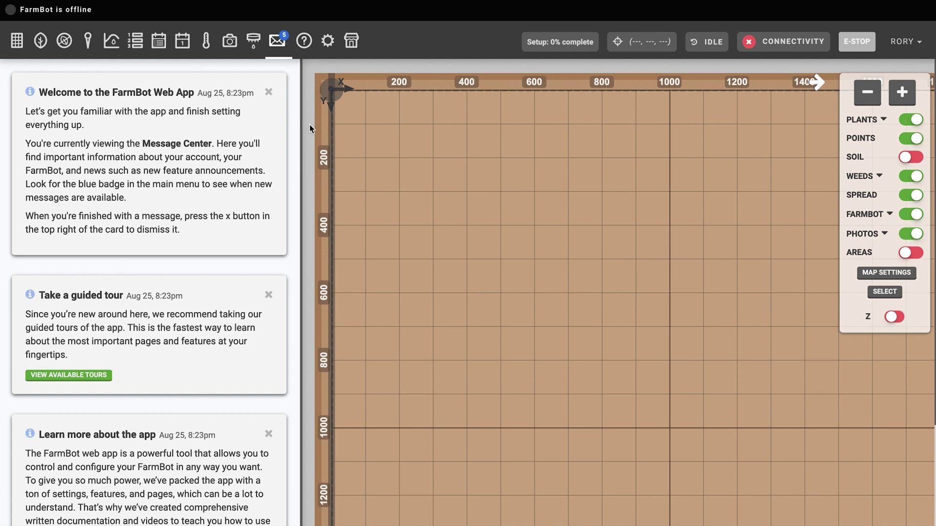
{"action": "left_click", "coordinate": [268, 92]}
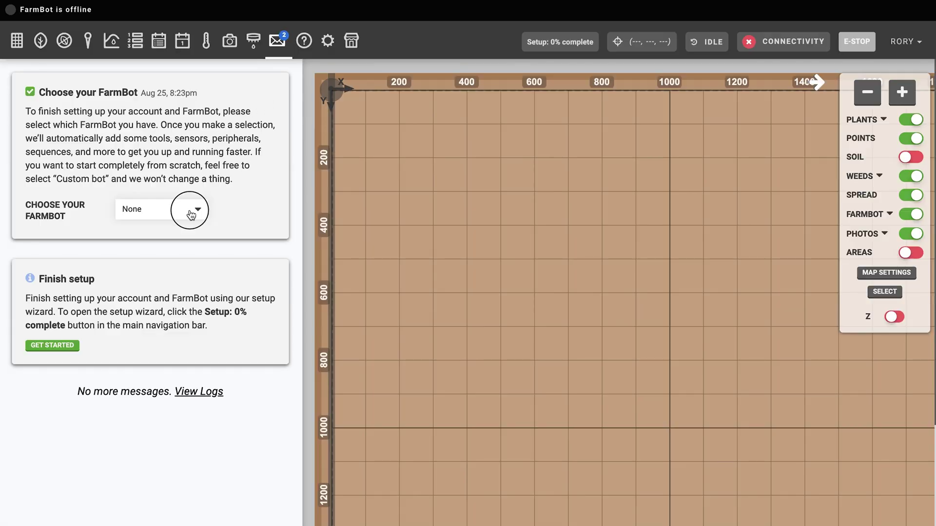
Open the Choose your FarmBot dropdown to list the available FarmBot models
{"action": "left_click", "coordinate": [191, 215]}
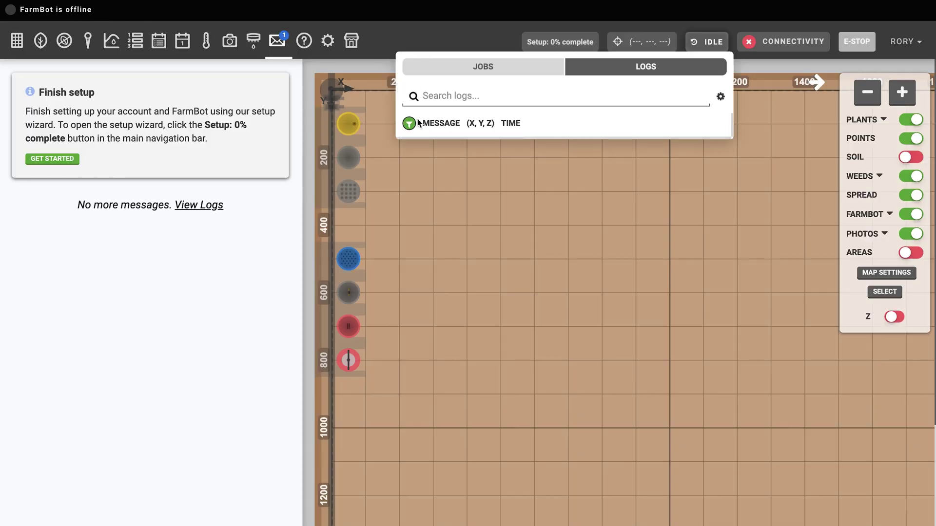
Show the log level filters, then scroll through the log display settings
{"action": "left_click", "coordinate": [410, 124]}
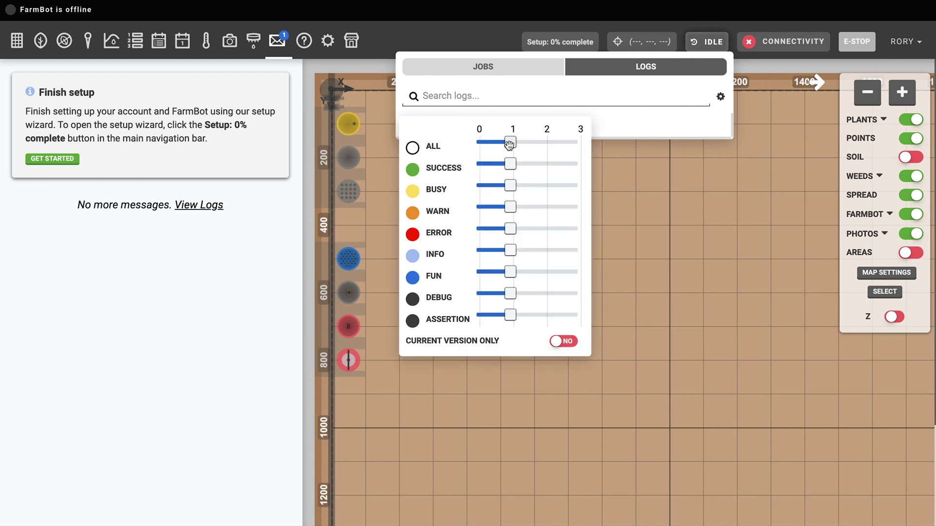
{"action": "left_click", "coordinate": [721, 97]}
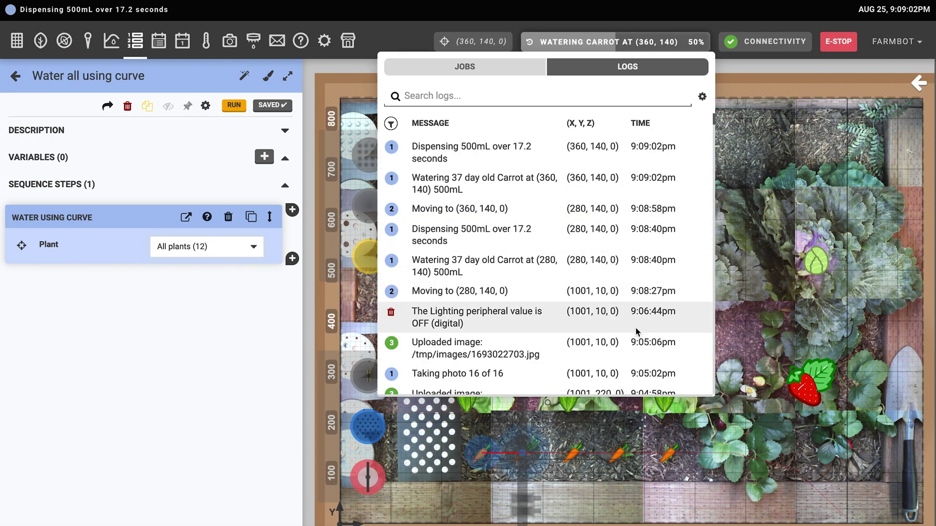
{"action": "scroll", "coordinate": [635, 330], "scroll_direction": "down", "scroll_amount": 1}
{"action": "scroll", "coordinate": [636, 331], "scroll_direction": "down", "scroll_amount": 5}
{"action": "scroll", "coordinate": [636, 330], "scroll_direction": "up", "scroll_amount": 6}
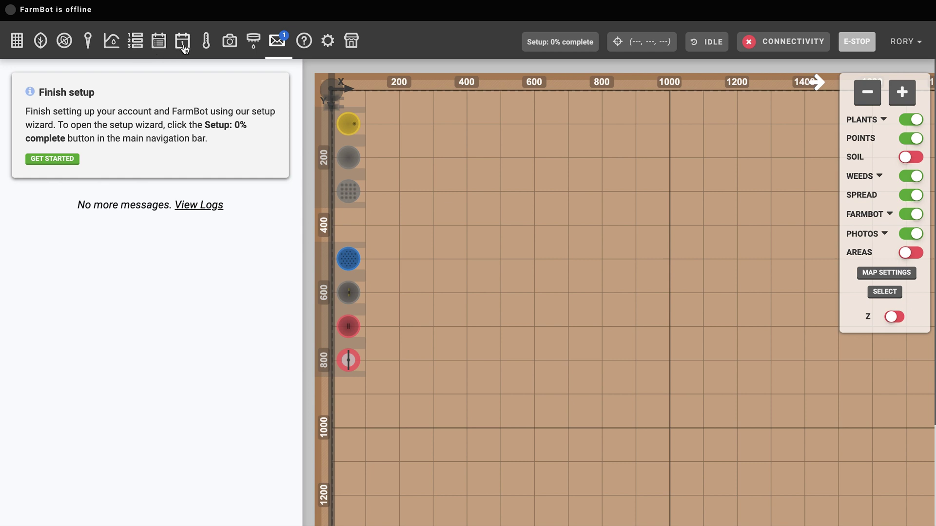
Look over the sequences, movement controls and running watering job, then bring up connectivity status details
{"action": "left_click", "coordinate": [135, 45]}
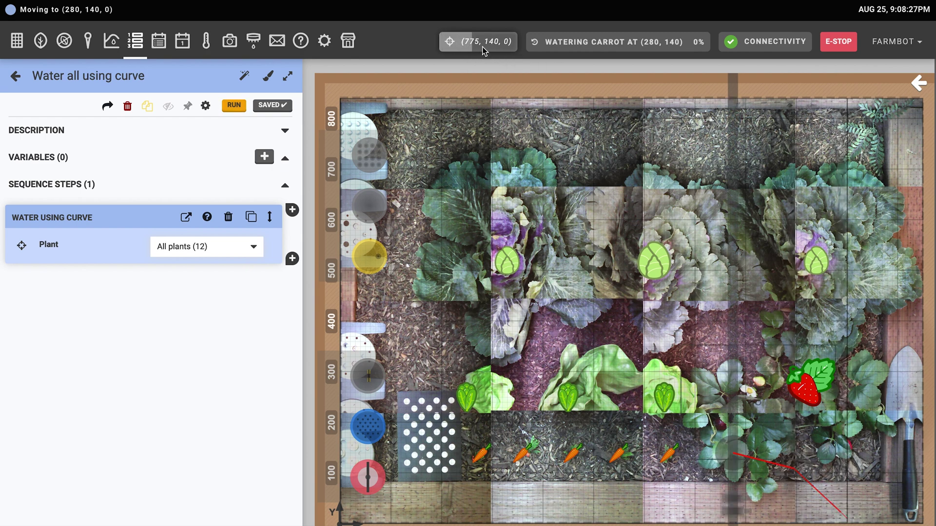
{"action": "left_click", "coordinate": [482, 47]}
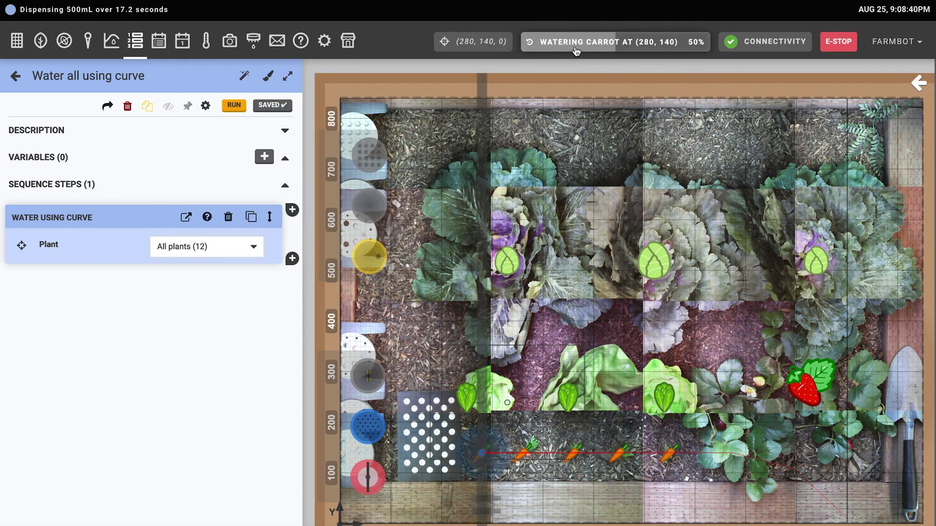
{"action": "left_click", "coordinate": [576, 51]}
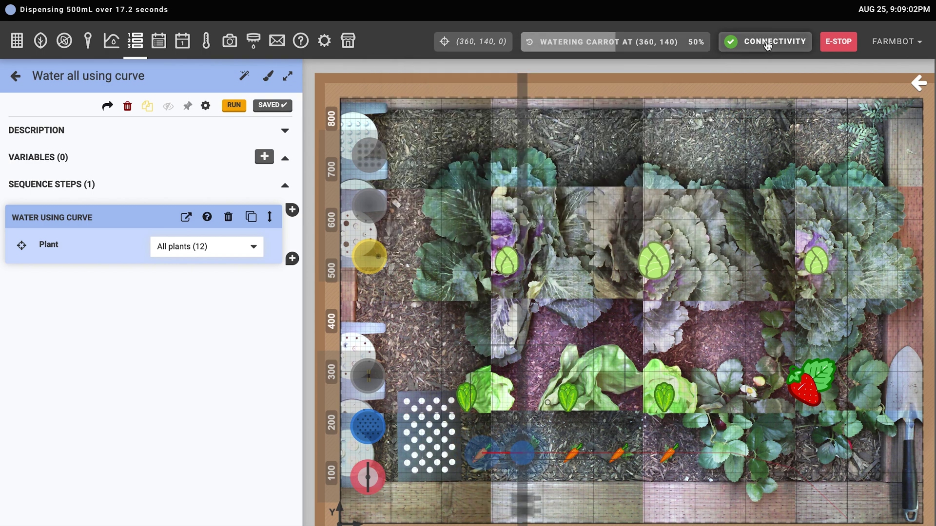
{"action": "left_click", "coordinate": [771, 41]}
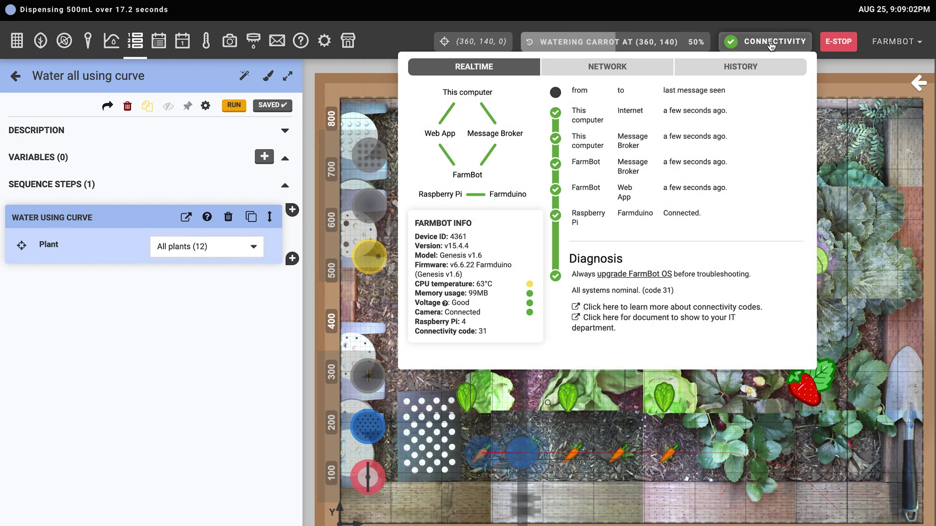
Scroll the connectivity History chart and records, then highlight the code 24 Diagnosis explanation
{"action": "left_click", "coordinate": [731, 74]}
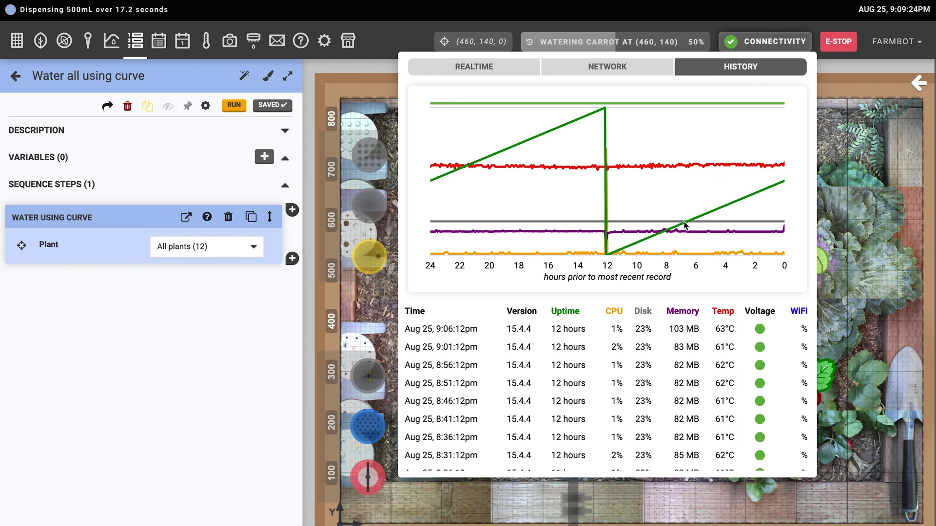
{"action": "scroll", "coordinate": [672, 382], "scroll_direction": "down", "scroll_amount": 8}
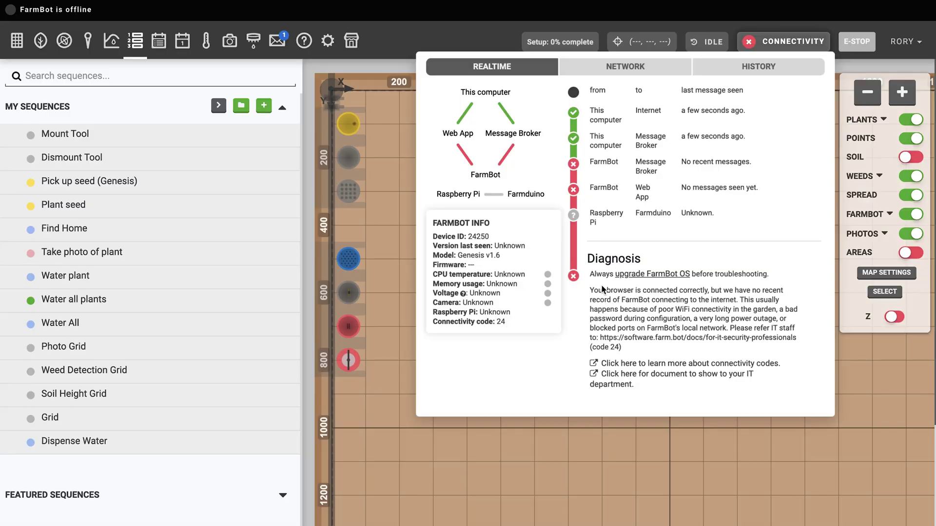
{"action": "left_click_drag", "start_coordinate": [590, 290], "coordinate": [650, 290]}
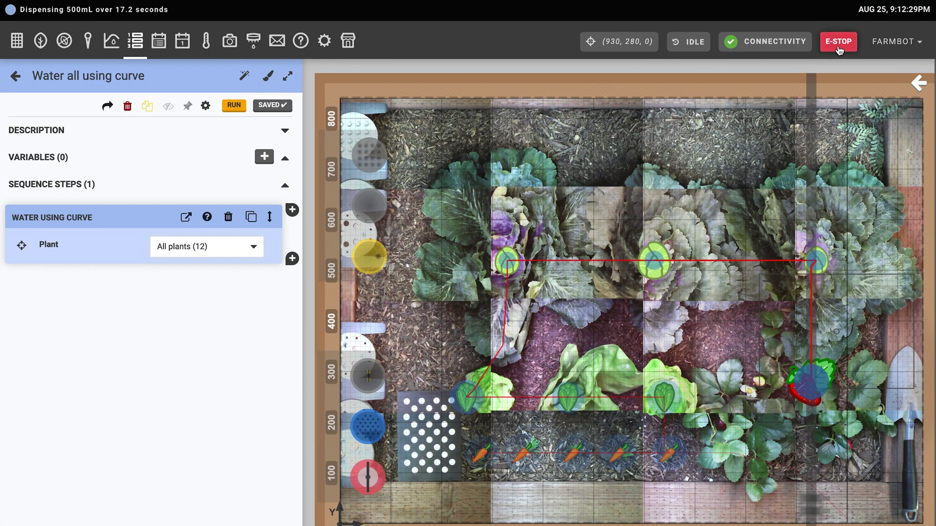
Emergency stop the FarmBot with E-STOP and open the account options menu
{"action": "left_click", "coordinate": [838, 42]}
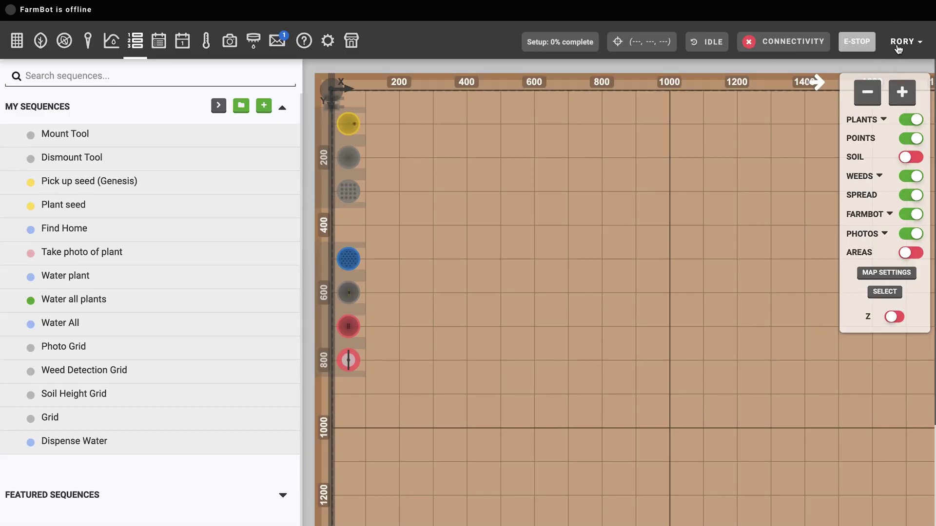
{"action": "left_click", "coordinate": [898, 48]}
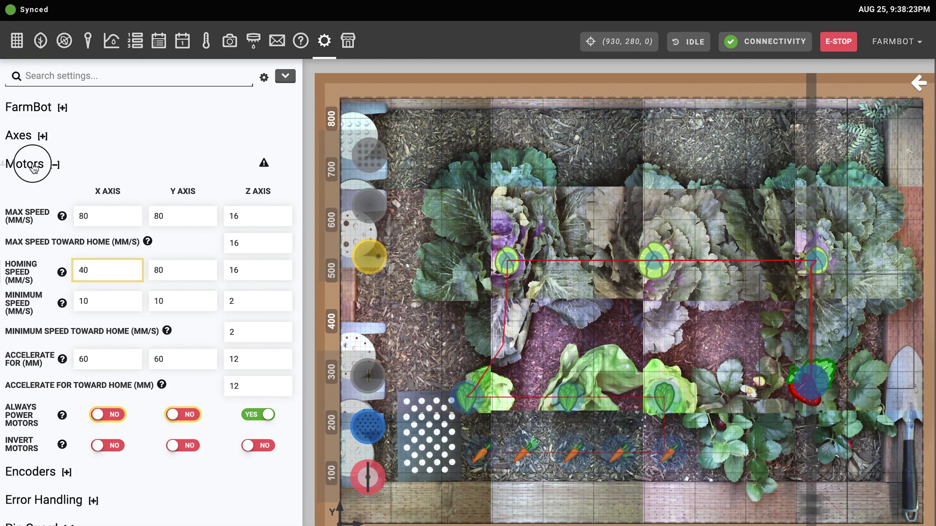
Collapse Motors, expand Account and scroll down to Reset Account, then bring up the Software Documentation
{"action": "left_click", "coordinate": [33, 169]}
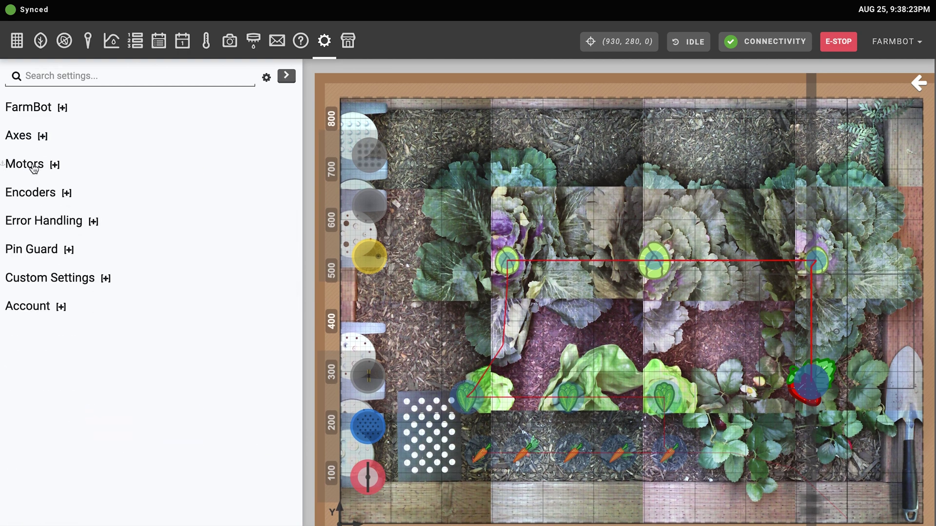
{"action": "left_click", "coordinate": [40, 309]}
{"action": "scroll", "coordinate": [72, 328], "scroll_direction": "down", "scroll_amount": 3}
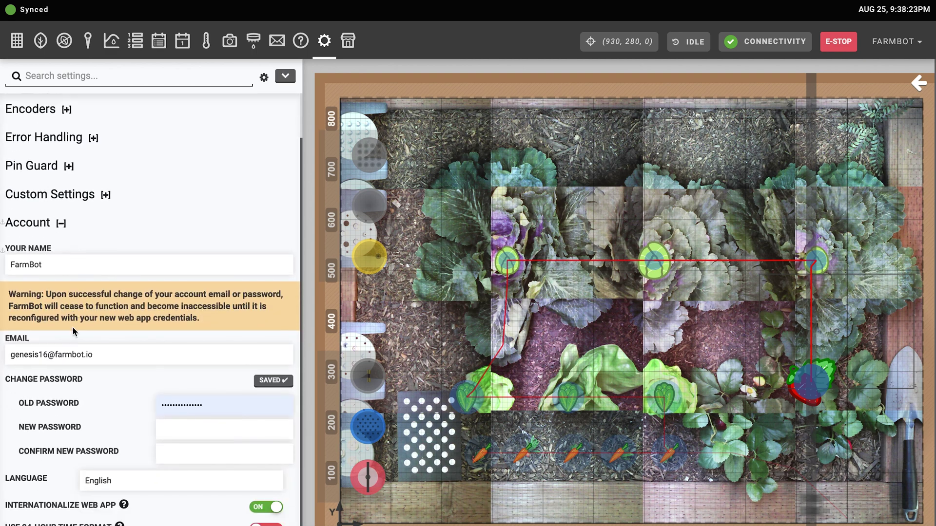
{"action": "scroll", "coordinate": [73, 331], "scroll_direction": "down", "scroll_amount": 2}
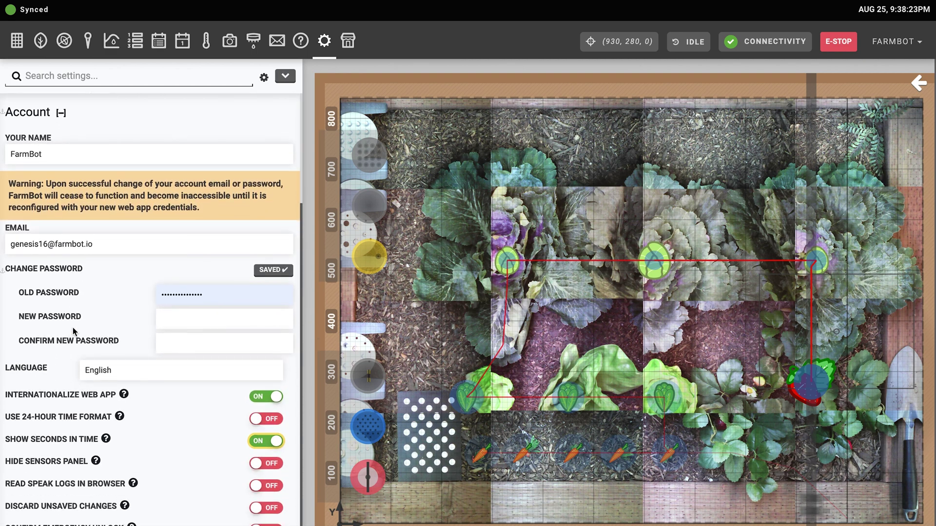
{"action": "scroll", "coordinate": [73, 332], "scroll_direction": "down", "scroll_amount": 2}
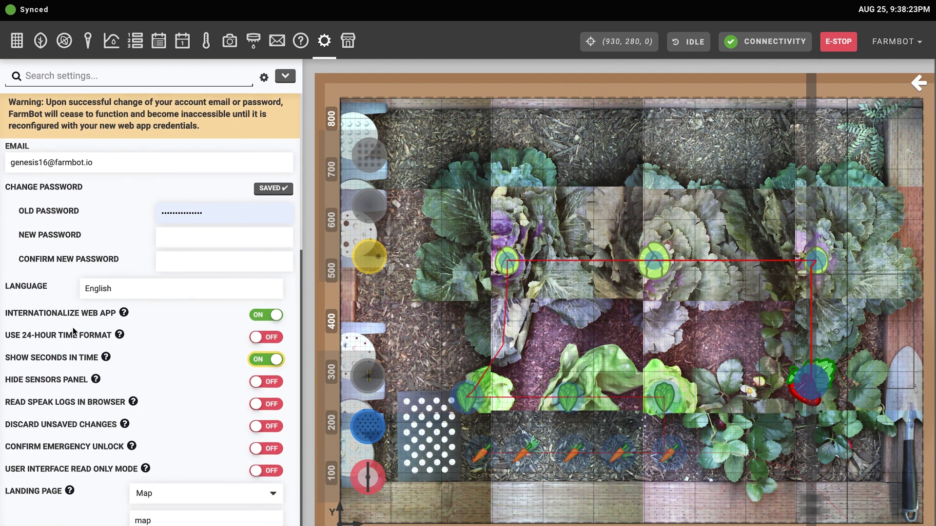
{"action": "scroll", "coordinate": [73, 331], "scroll_direction": "down", "scroll_amount": 1}
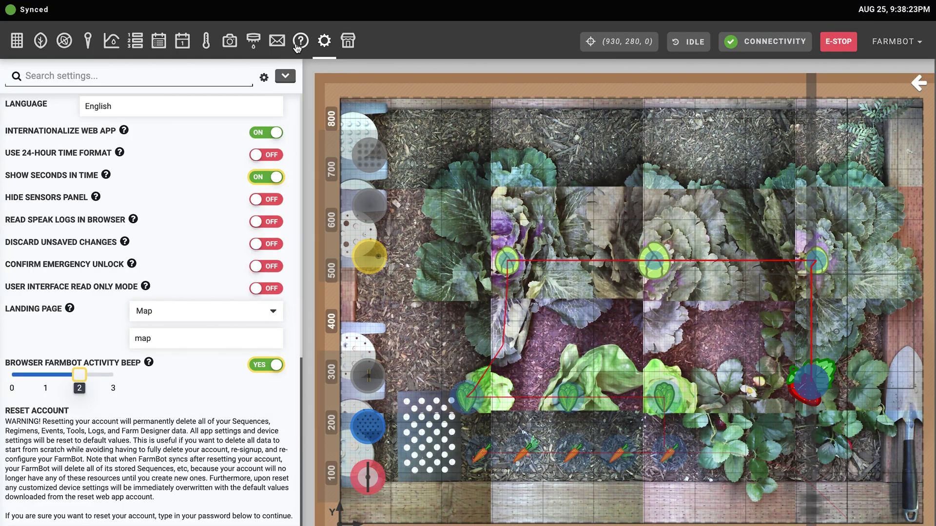
{"action": "left_click", "coordinate": [301, 43]}
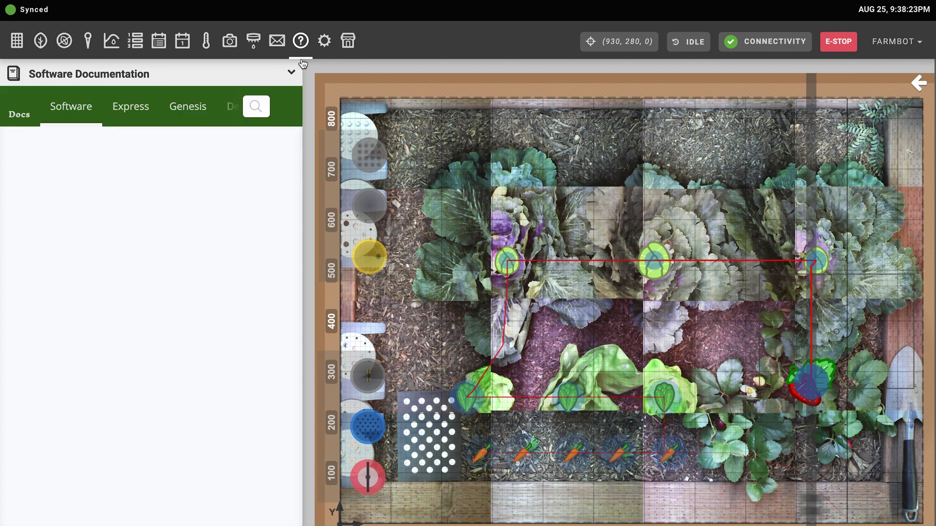
Choose Get Help from the Software Documentation header's list of help pages
{"action": "scroll", "coordinate": [143, 281], "scroll_direction": "down", "scroll_amount": 3}
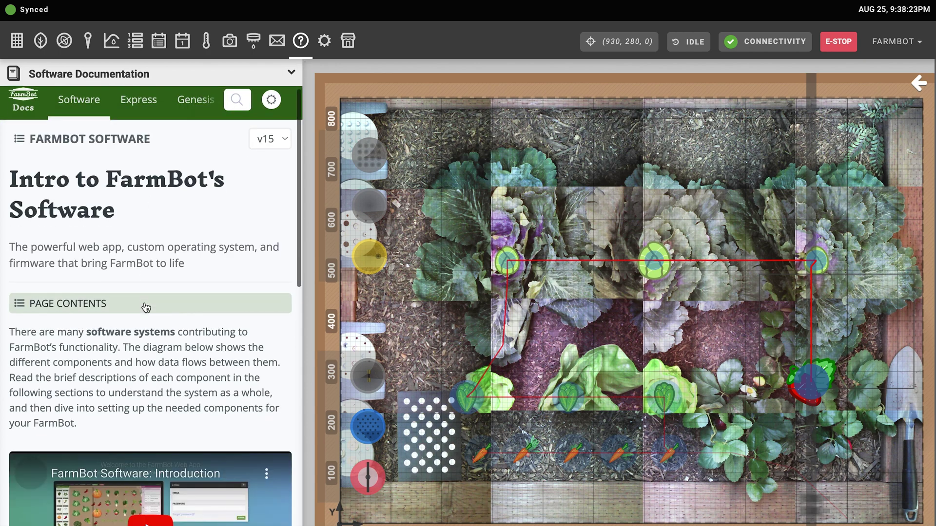
{"action": "scroll", "coordinate": [144, 302], "scroll_direction": "down", "scroll_amount": 3}
{"action": "scroll", "coordinate": [139, 211], "scroll_direction": "up", "scroll_amount": 6}
{"action": "left_click", "coordinate": [136, 75]}
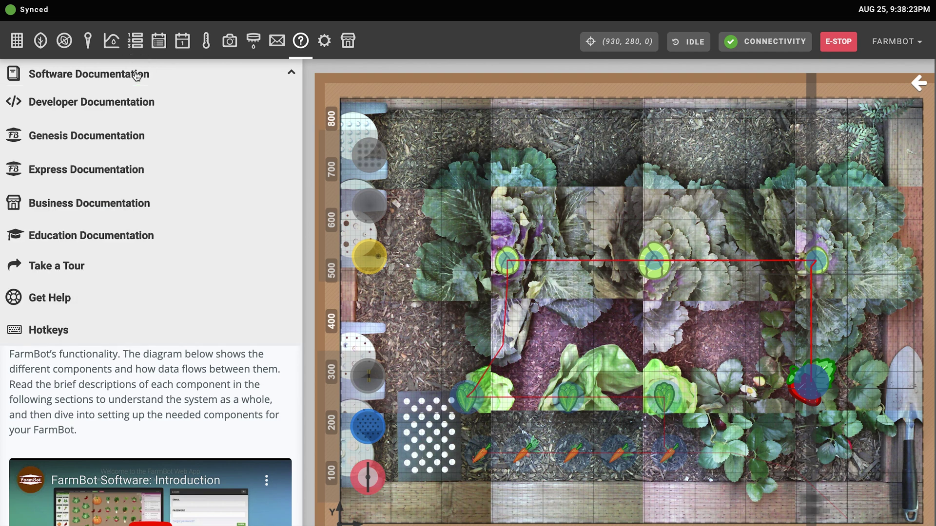
{"action": "left_click", "coordinate": [90, 294]}
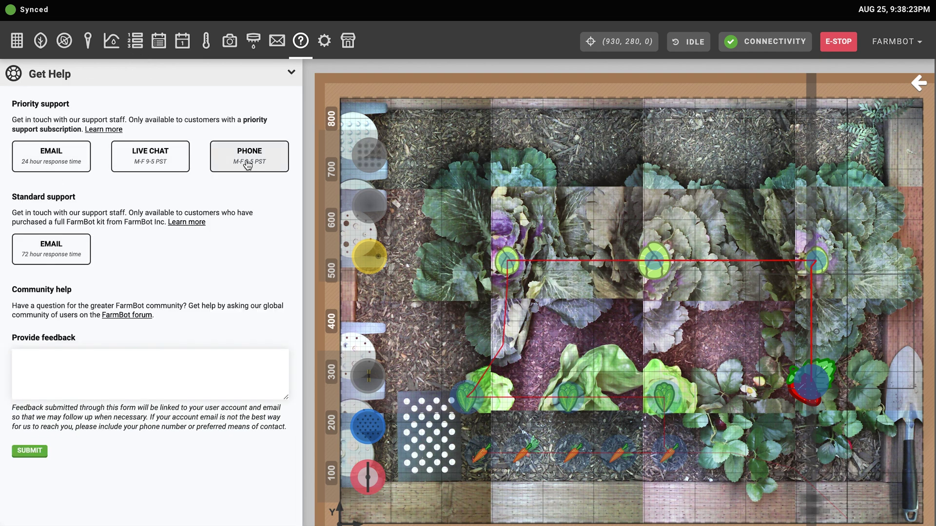